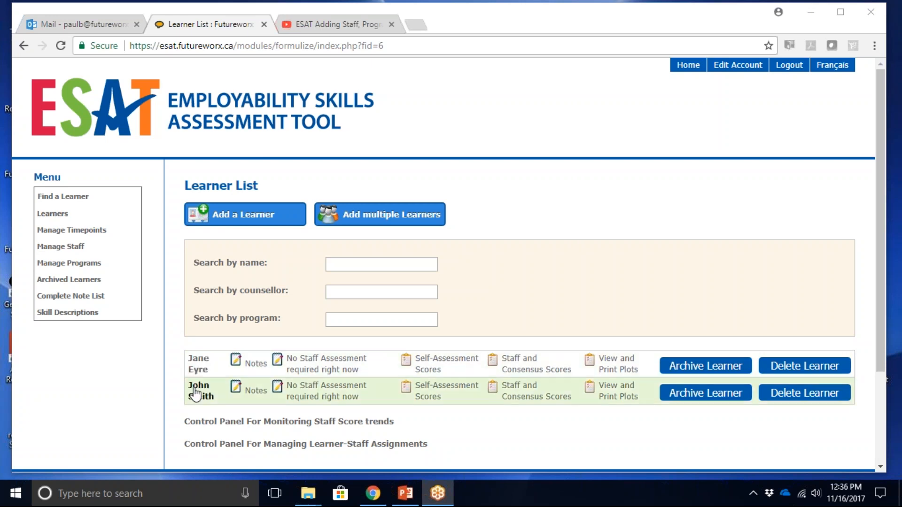
Review the existing assessment timepoints, including the type and status filter options and the second page of entries.
left_click(81, 231)
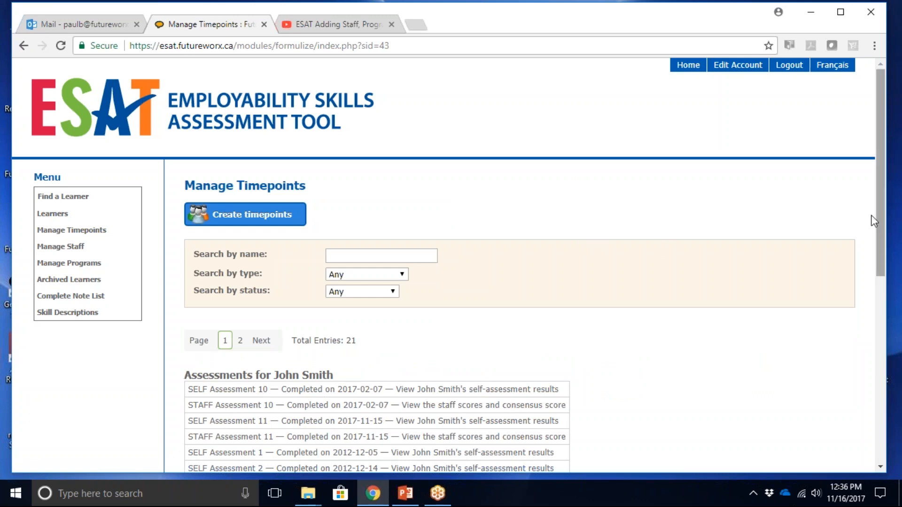
left_click_drag(882, 208, 843, 299)
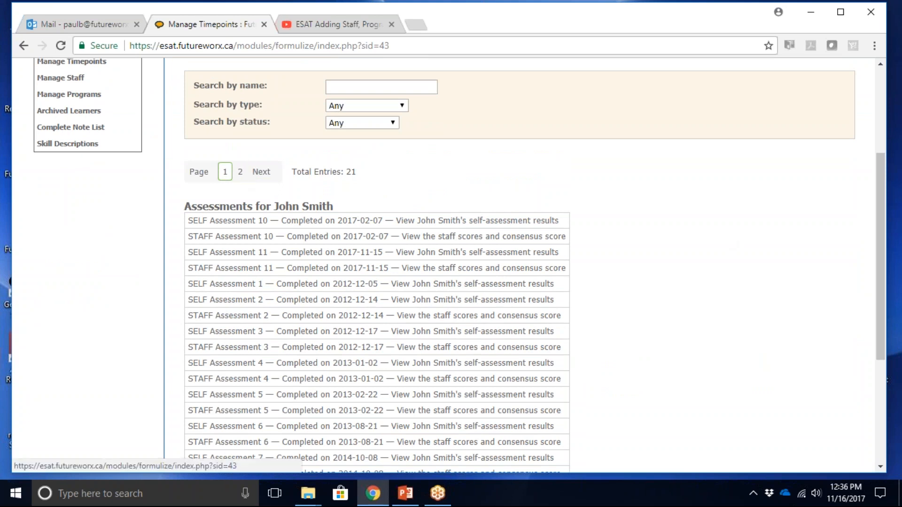
left_click(345, 89)
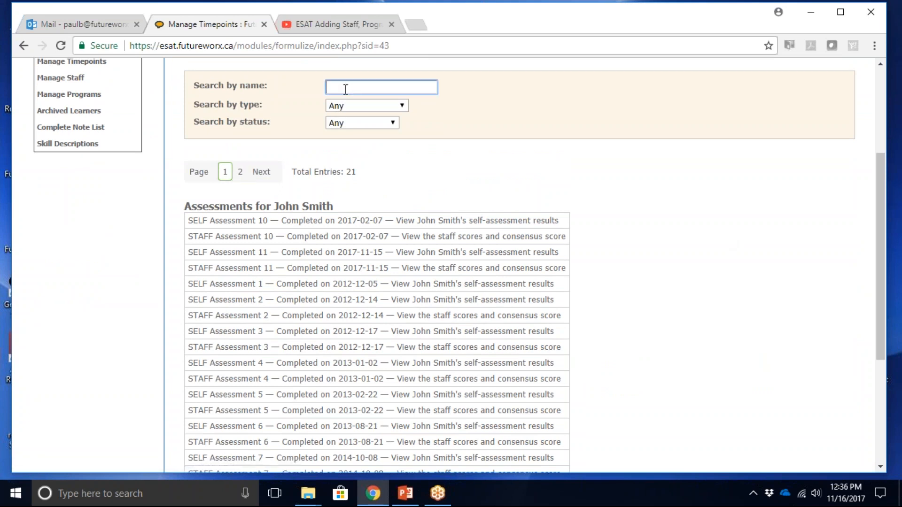
left_click(403, 105)
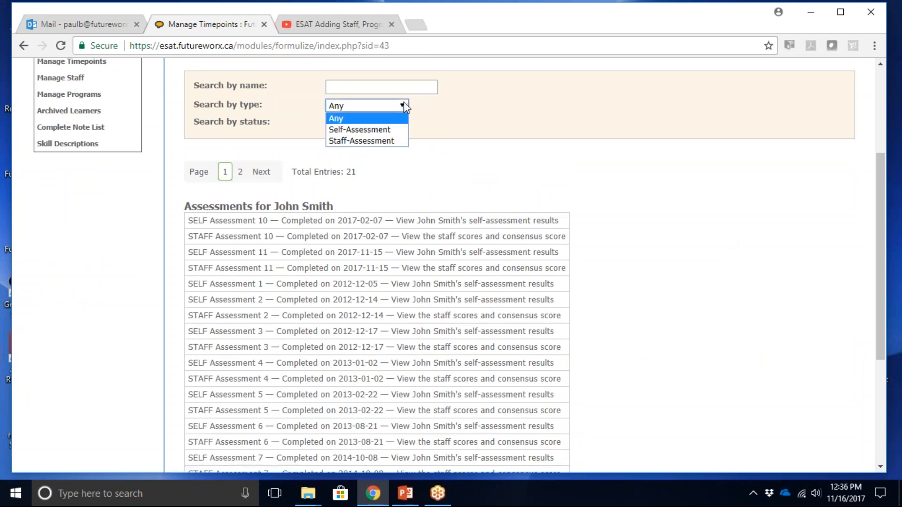
left_click(427, 124)
left_click(393, 123)
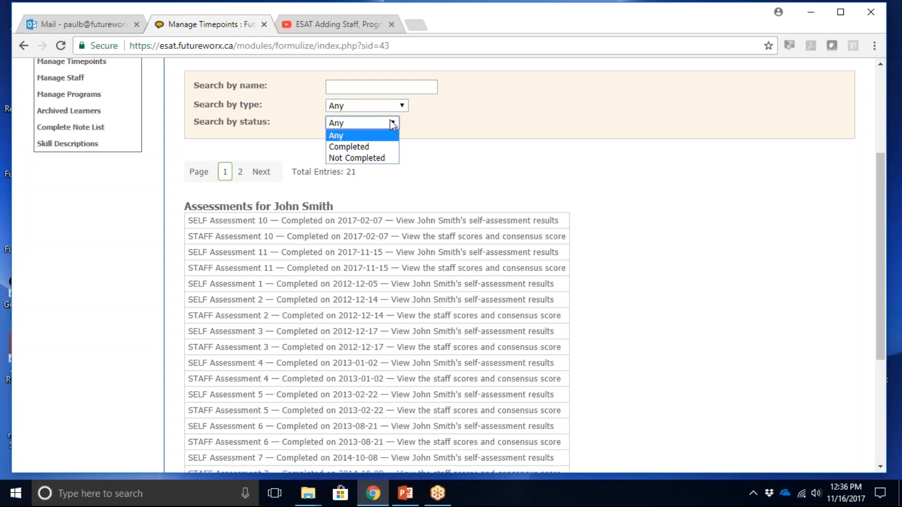
left_click(427, 122)
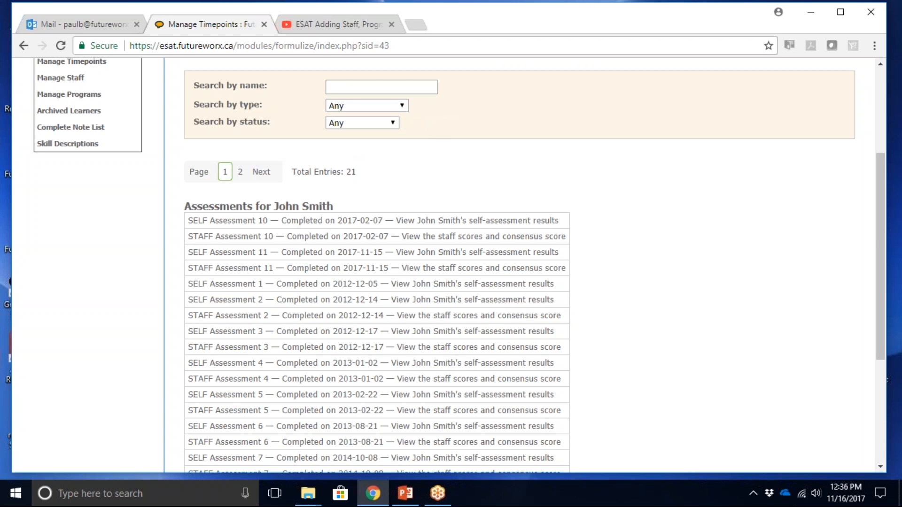
left_click(262, 172)
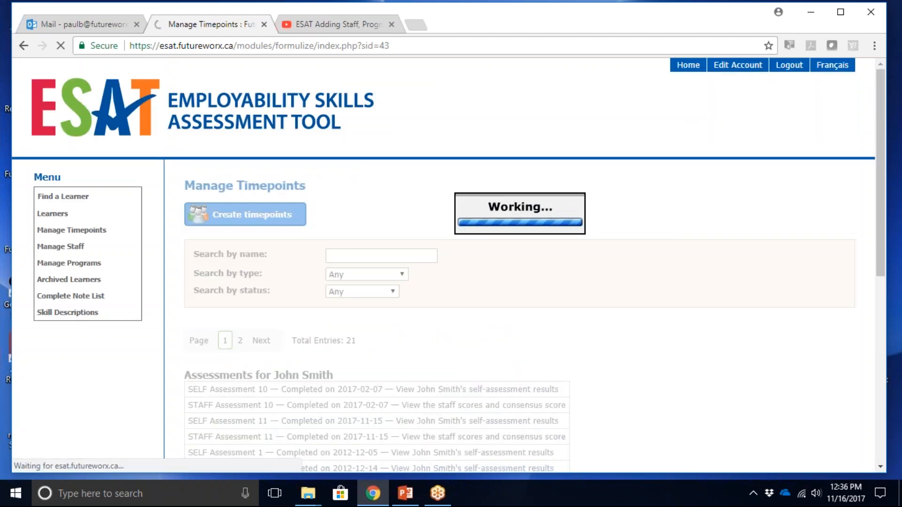
scroll(443, 263, "down", 2)
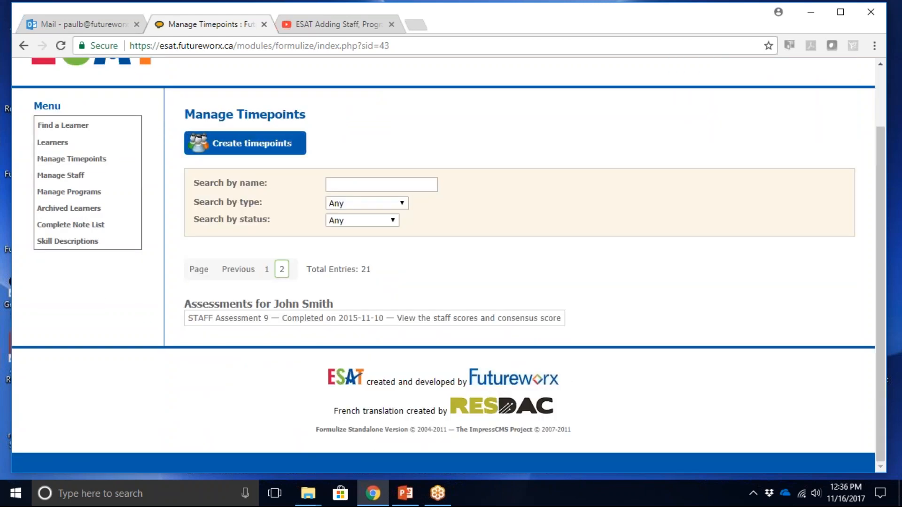
Create a Staff timepoint for the first listed learner with a preferred completion date of 2017-11-23.
left_click(225, 146)
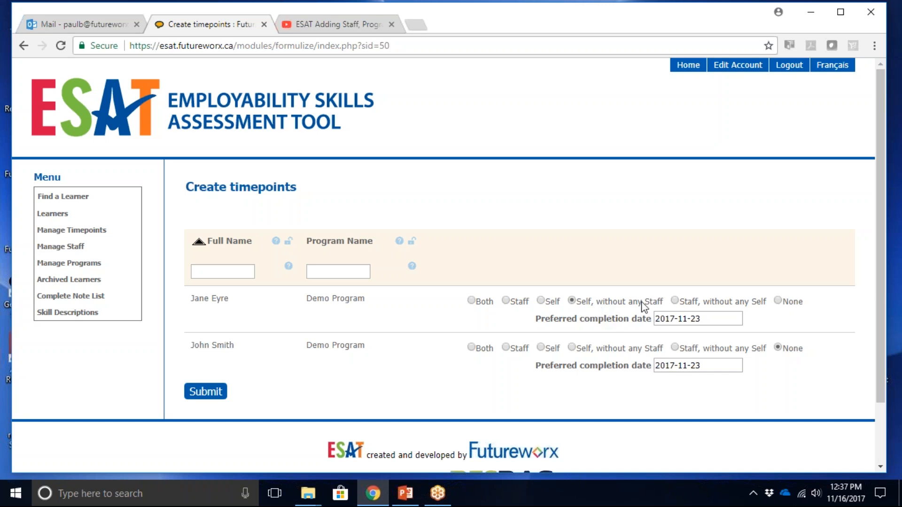
left_click(675, 300)
left_click(541, 300)
left_click(506, 301)
left_click(202, 397)
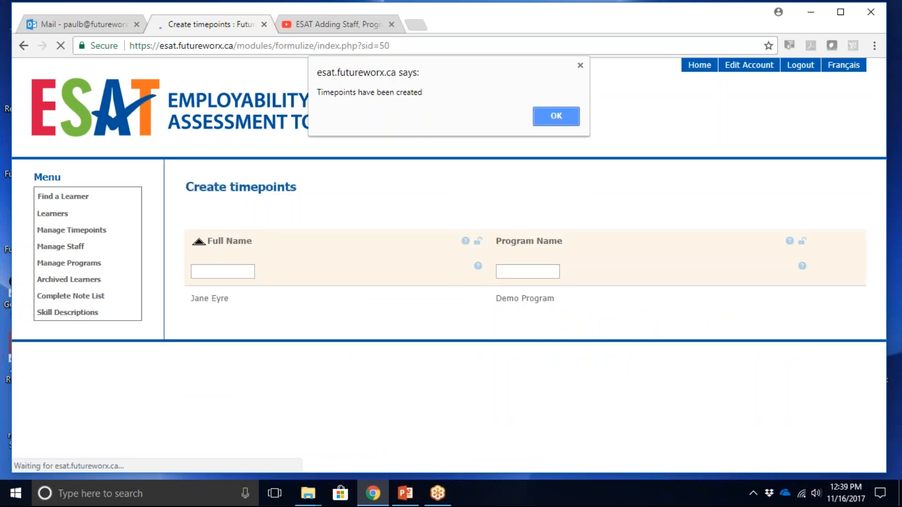
left_click(550, 116)
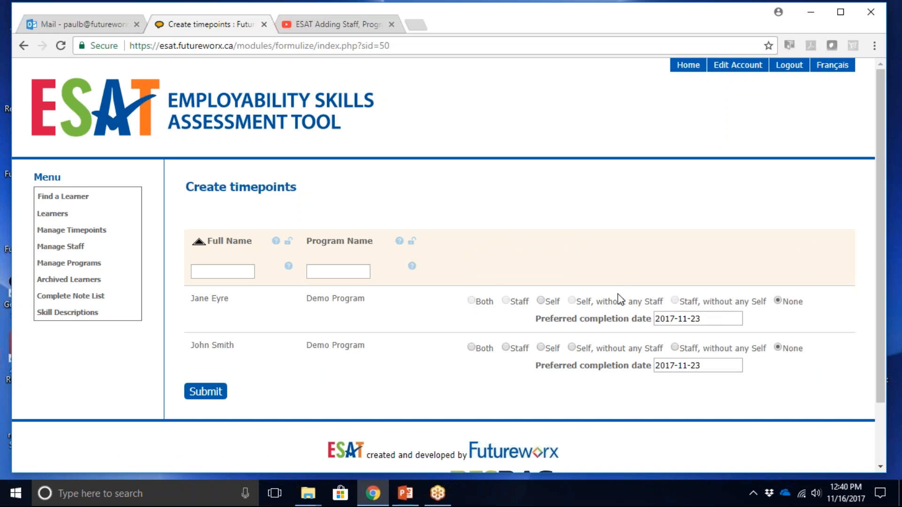
Create a Self timepoint for the same first learner, keeping the preferred completion date of 2017-11-23.
left_click(540, 301)
left_click(706, 319)
left_click(205, 392)
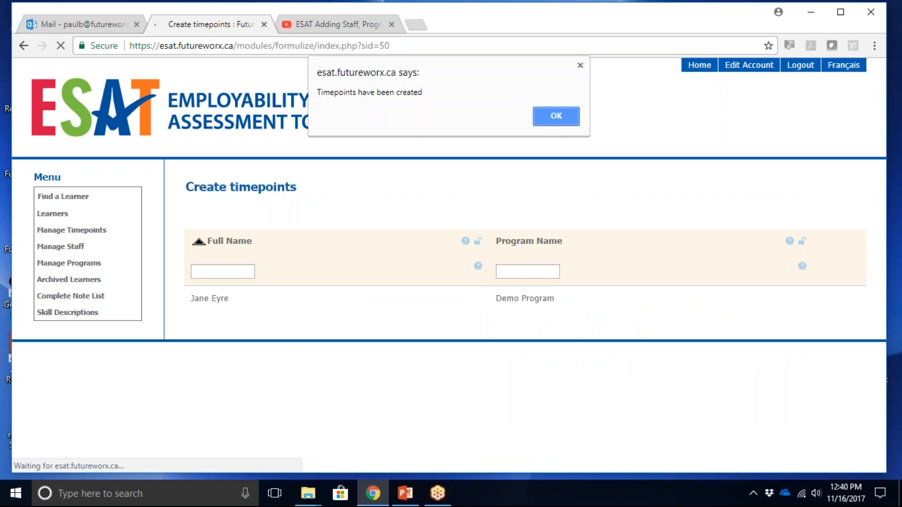
left_click(548, 121)
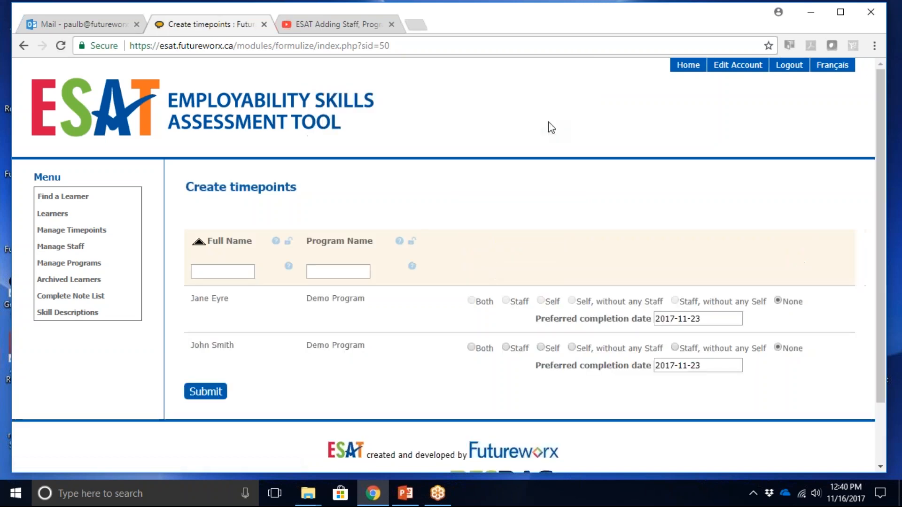
Check the new timepoints in the Manage Timepoints list and open the first learner's staff assessment from the learner list.
left_click(71, 231)
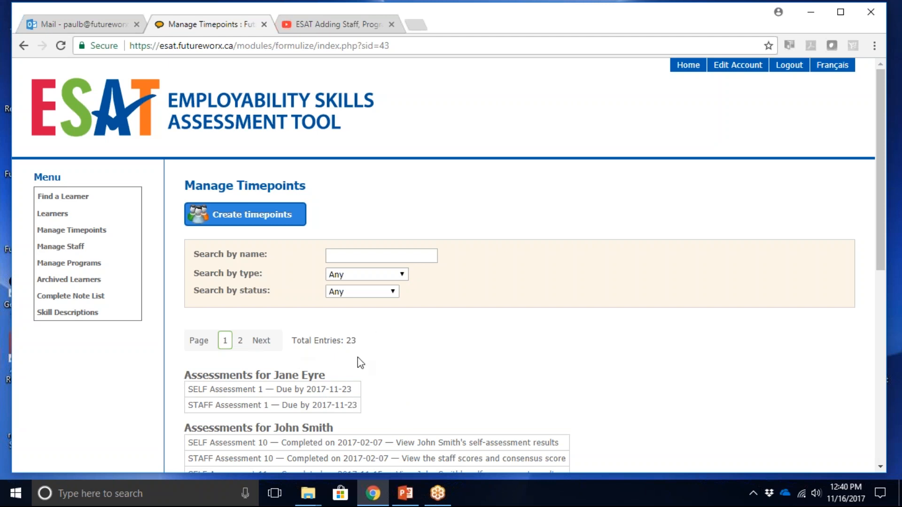
left_click(51, 215)
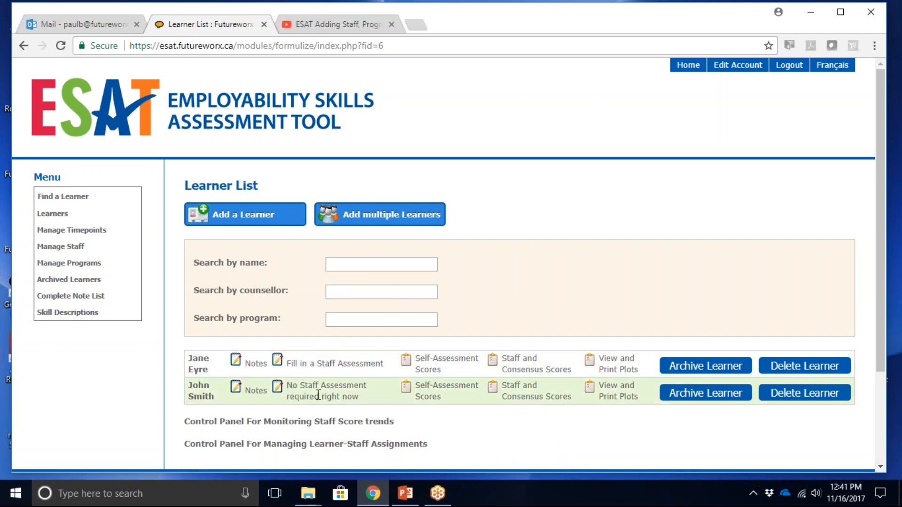
left_click(297, 365)
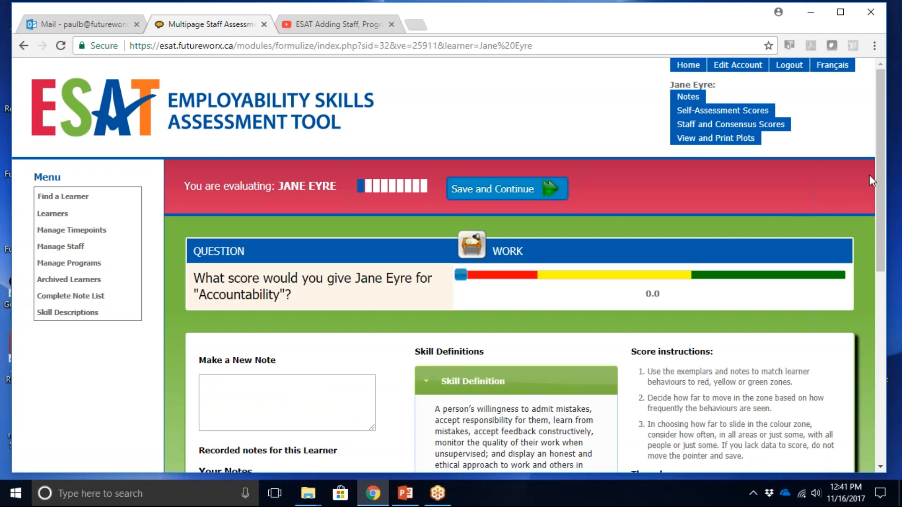
Examine the Accountability skill definition along with its yellow and red verbal exemplars.
left_click_drag(877, 173, 883, 233)
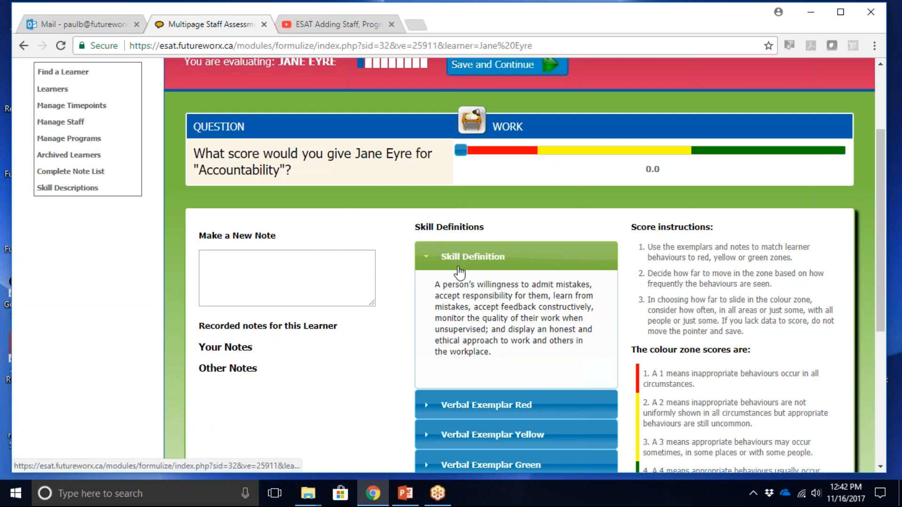
left_click(487, 436)
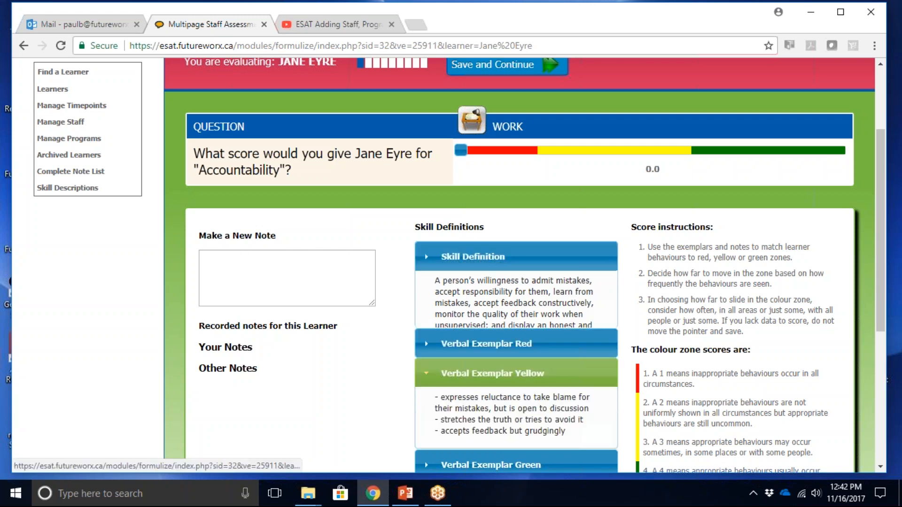
left_click(472, 289)
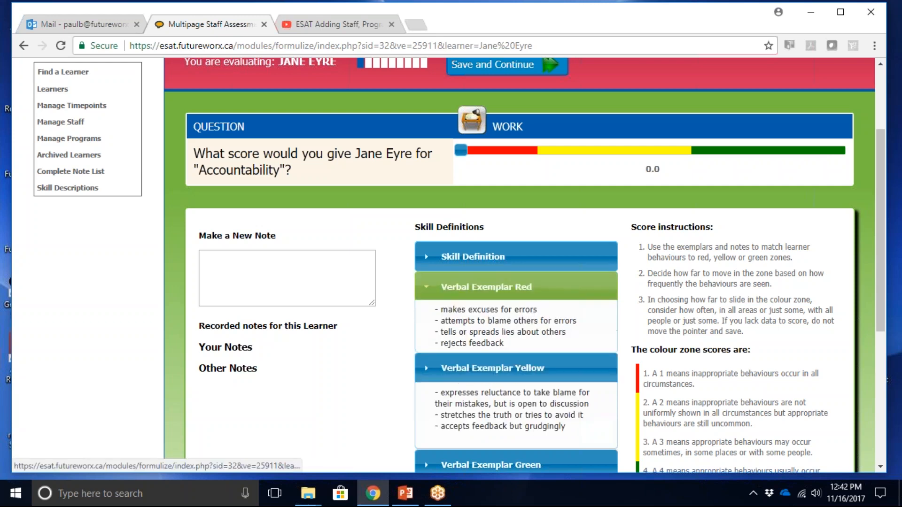
left_click(470, 257)
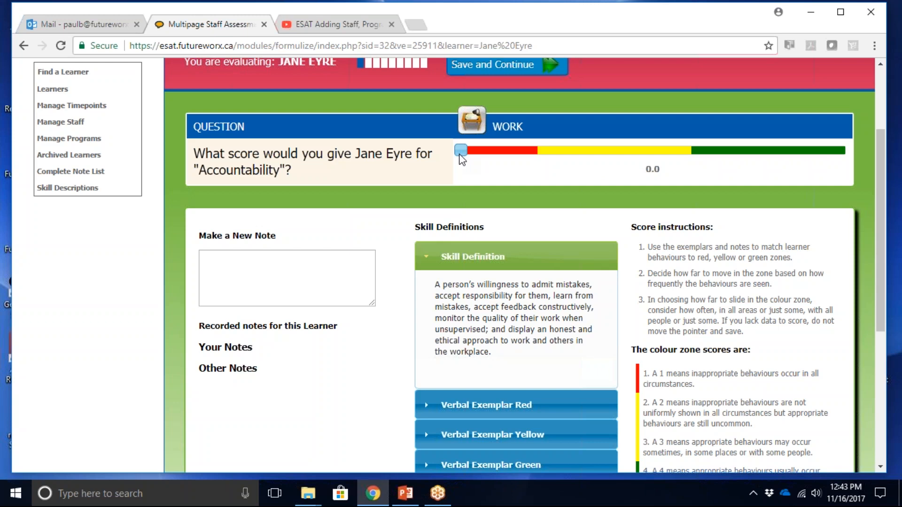
Give the learner a score of 4.7 for Accountability and save it to continue to the following skill.
left_click_drag(461, 155, 639, 150)
left_click(745, 151)
left_click(520, 73)
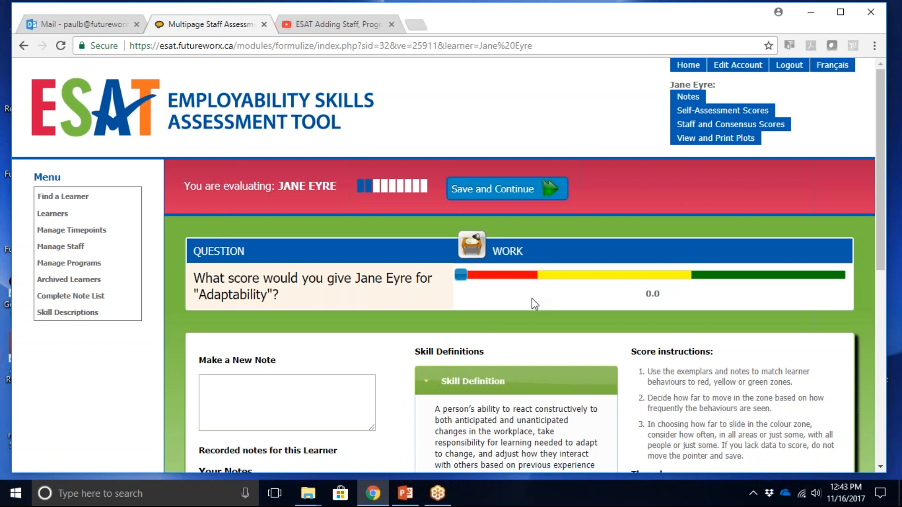
Resume the first learner's unfinished staff assessment from the learner list and save a score of 2.6 for Adaptability.
left_click(53, 216)
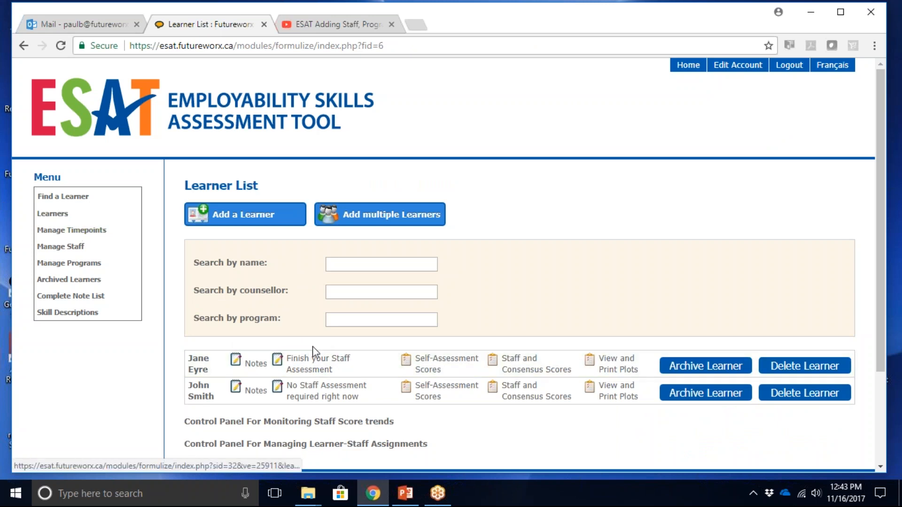
left_click(307, 371)
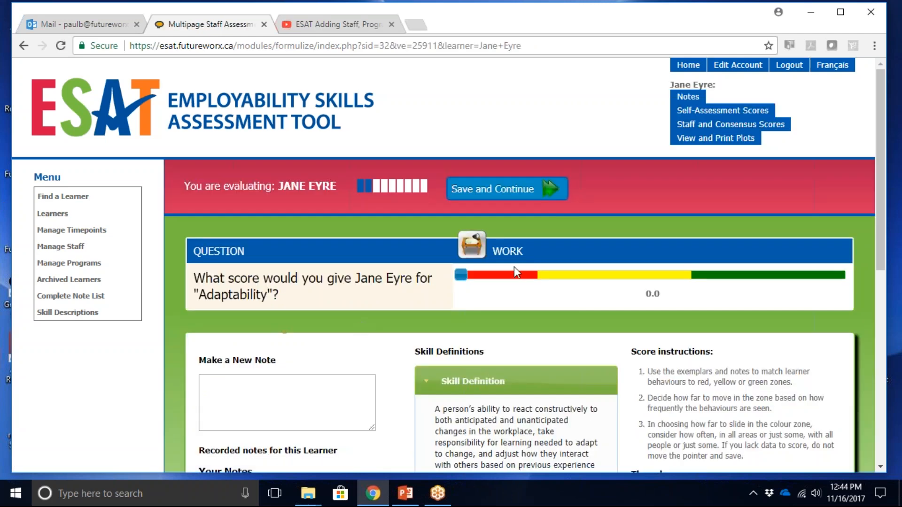
left_click(581, 272)
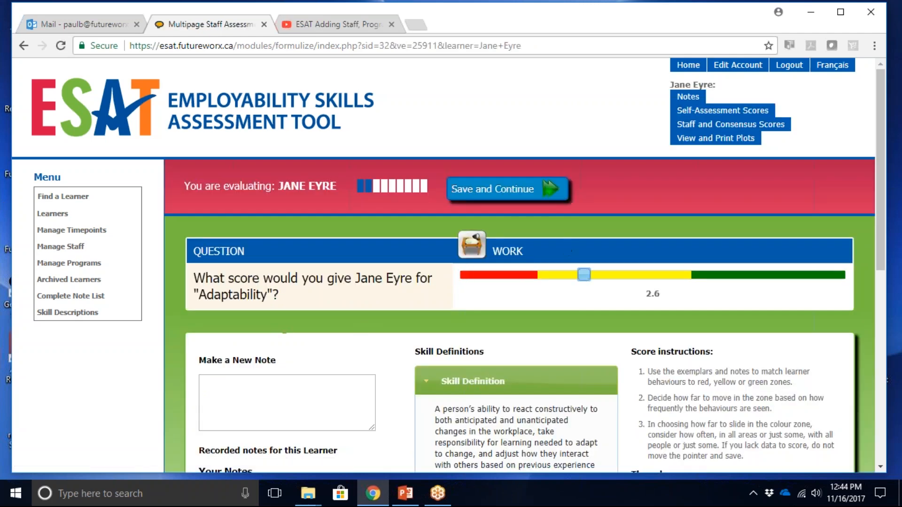
left_click(517, 192)
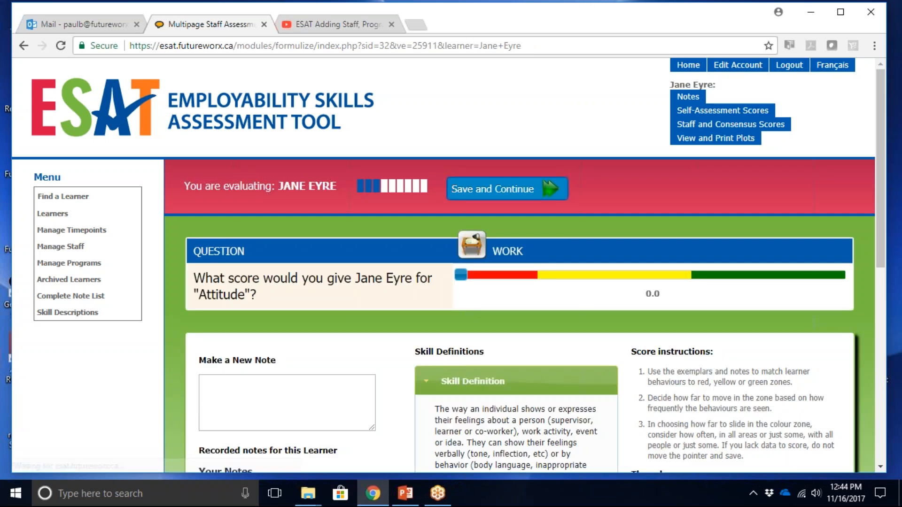
Score the learner 3.5 for Attitude and 4.5 for Confidence, saving each score.
left_click(652, 277)
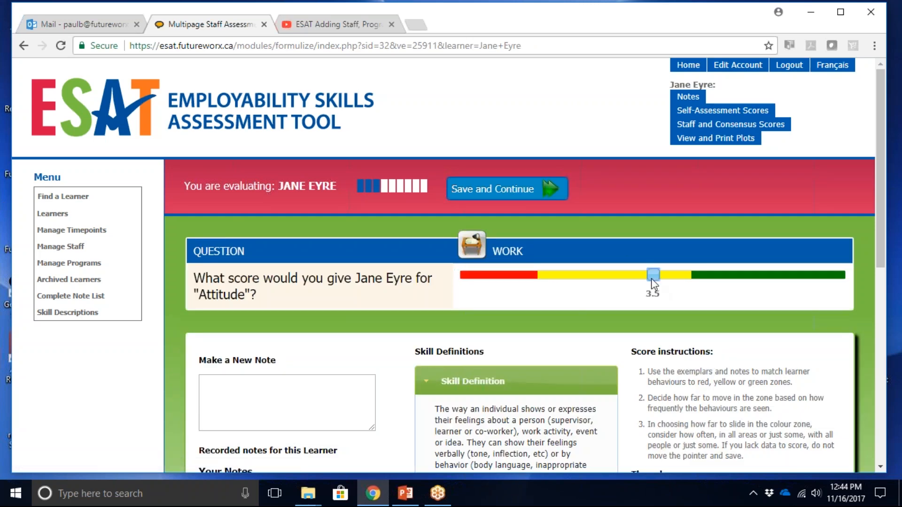
left_click(520, 199)
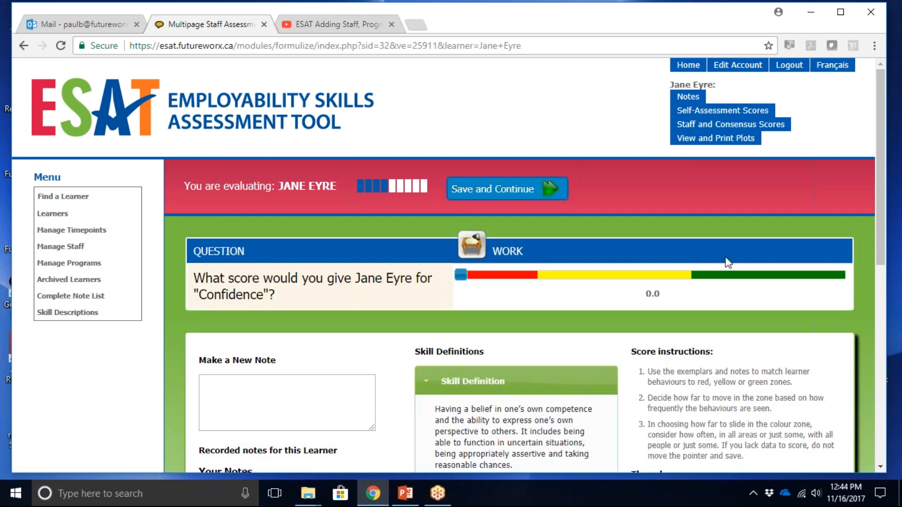
left_click(730, 276)
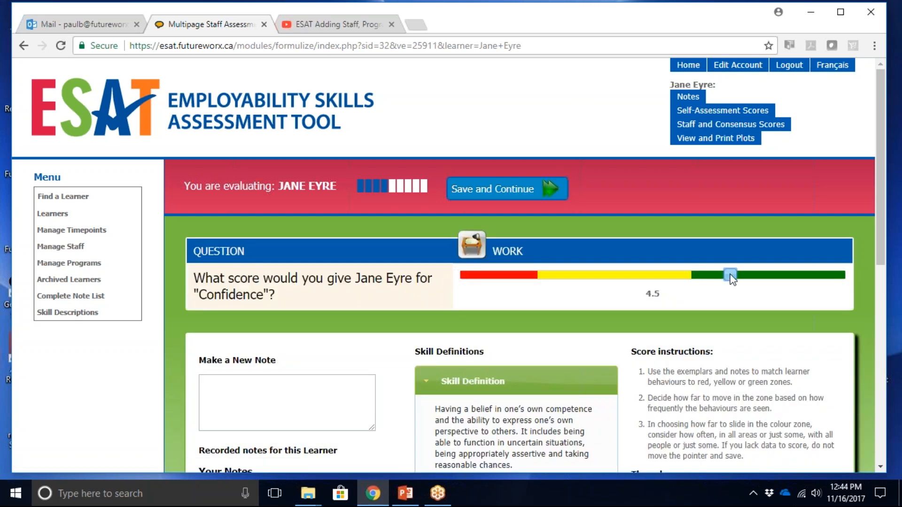
left_click(517, 188)
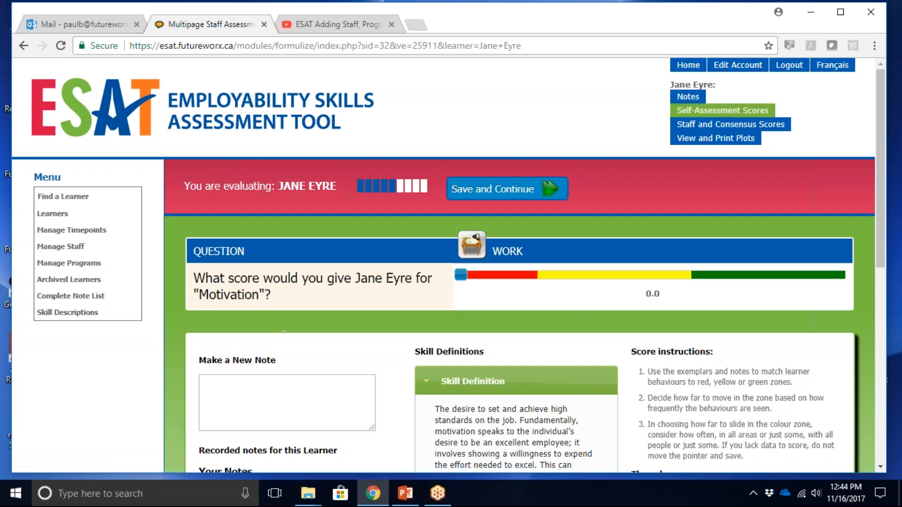
View the learner's self-assessment scores page and the staff and consensus scores for timepoint 1.
left_click(727, 115)
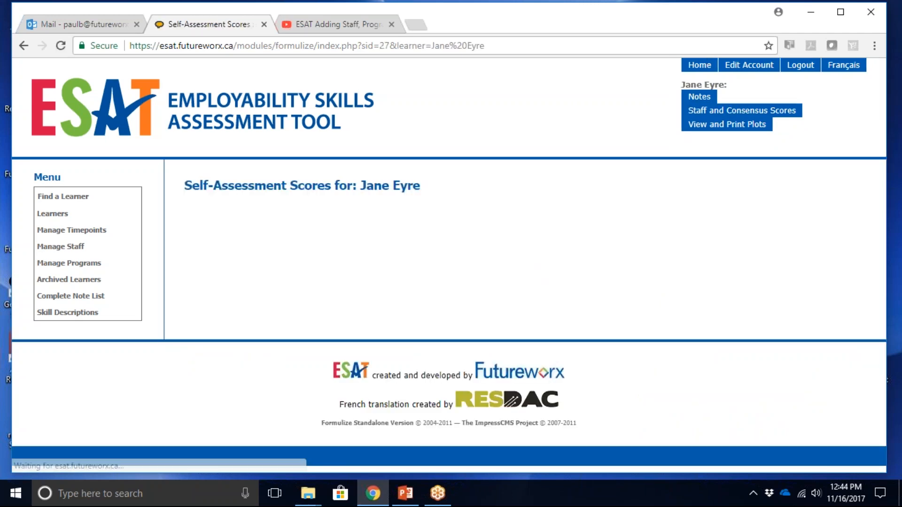
left_click(742, 111)
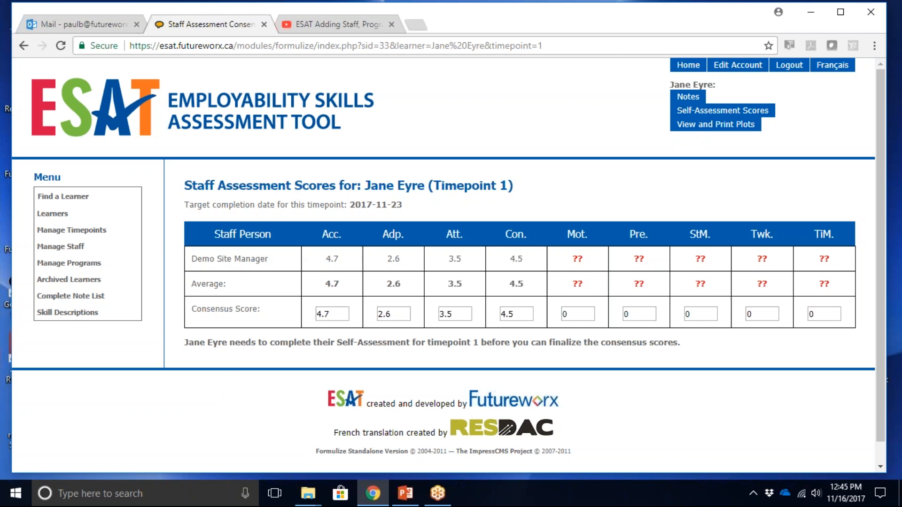
View the second learner's completed Staff Assessment 5 from the timepoints list, including its score table and radar plot.
left_click(61, 232)
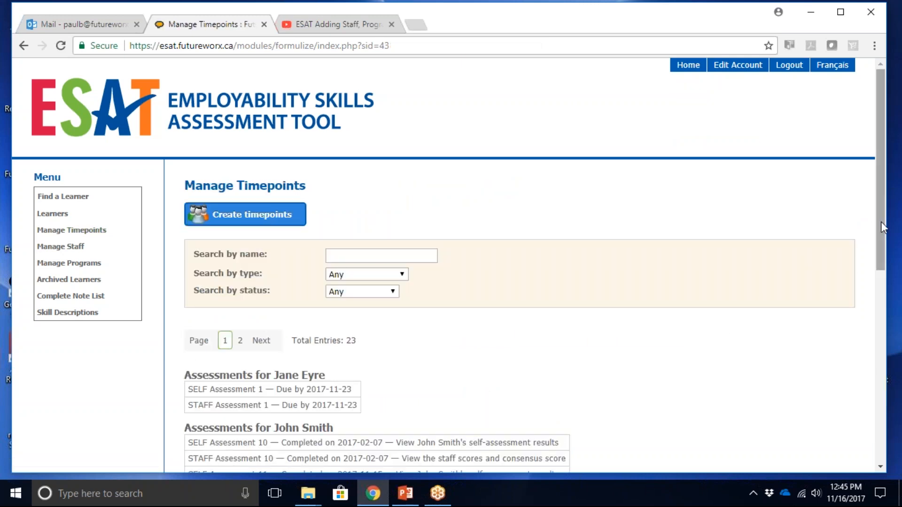
left_click_drag(881, 221, 872, 330)
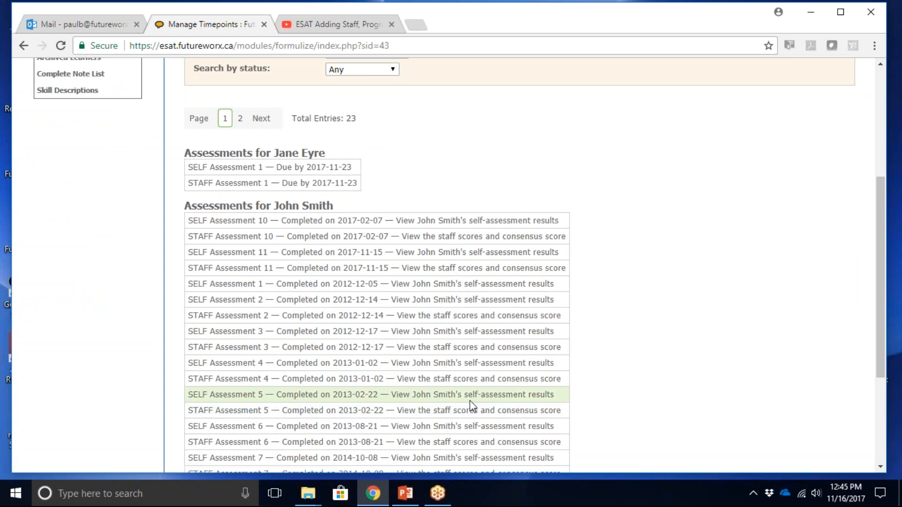
left_click(471, 412)
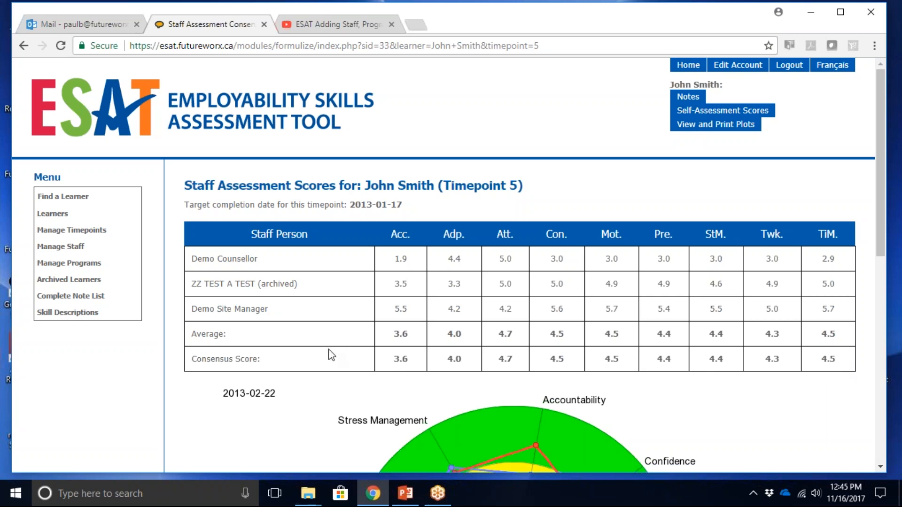
left_click_drag(878, 205, 862, 343)
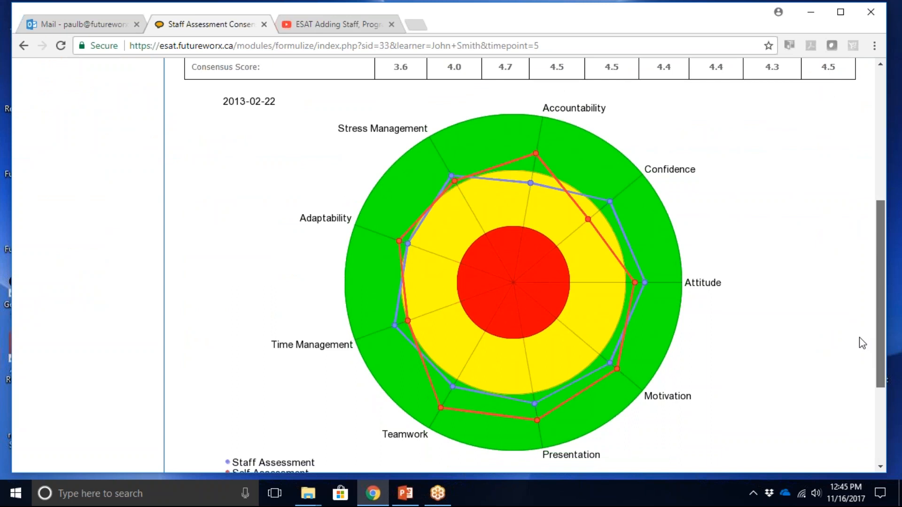
Compare the second learner's timepoint 5 staff score table with the staff and self-assessment radar plot.
left_click_drag(862, 343, 871, 224)
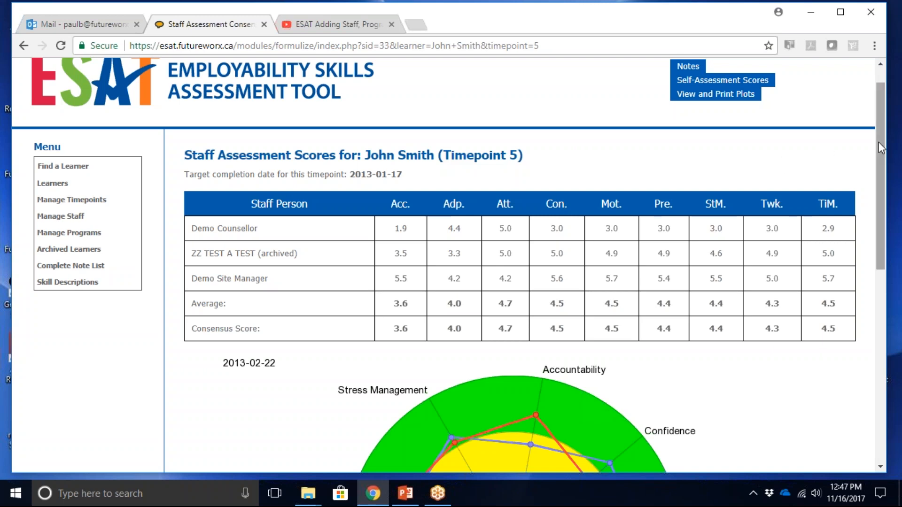
left_click_drag(881, 142, 859, 264)
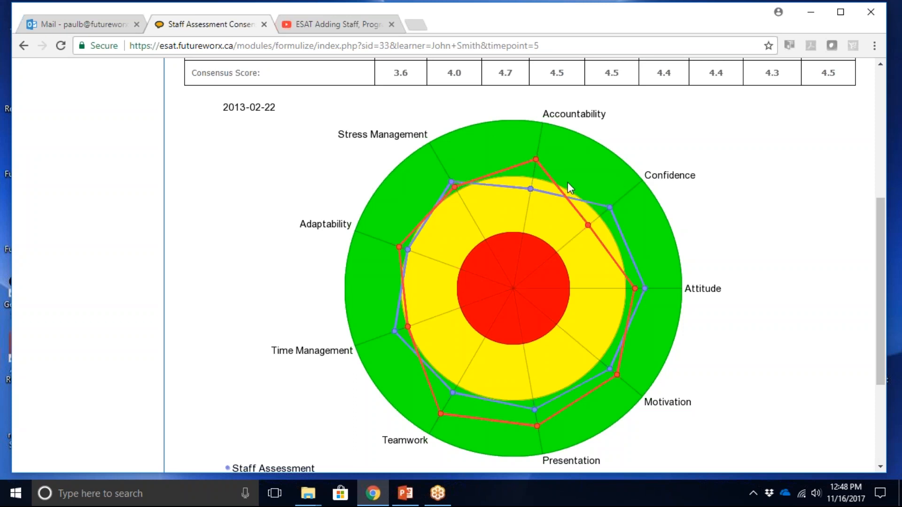
left_click_drag(878, 260, 869, 141)
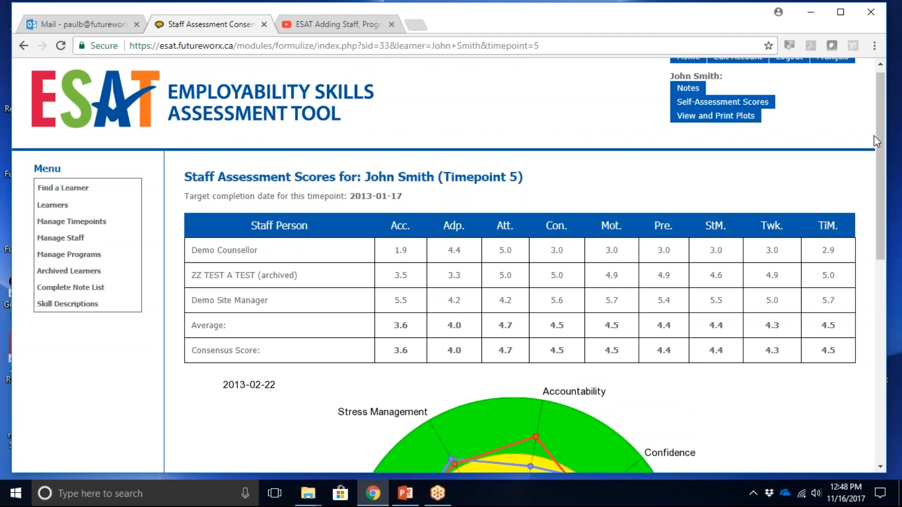
scroll(875, 113, "up", 1)
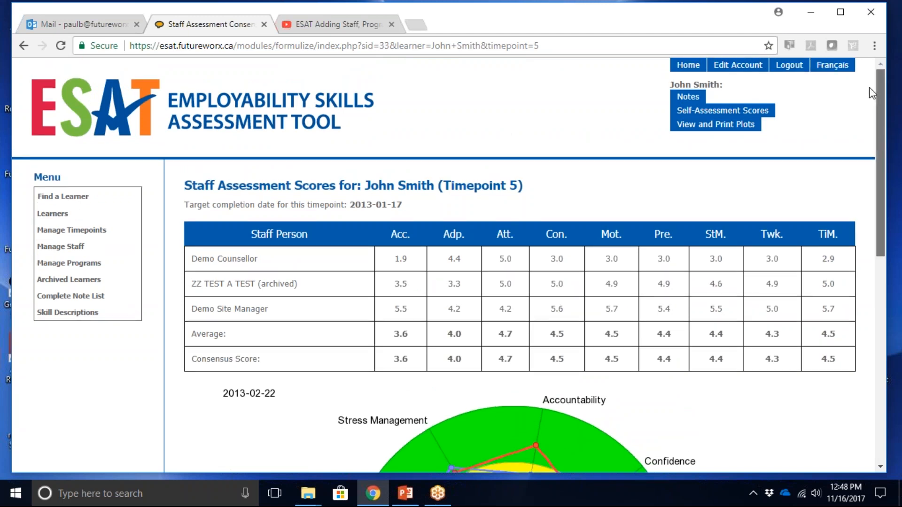
Log out of the current account and replace the prefilled login username with demositemanager.
left_click(780, 68)
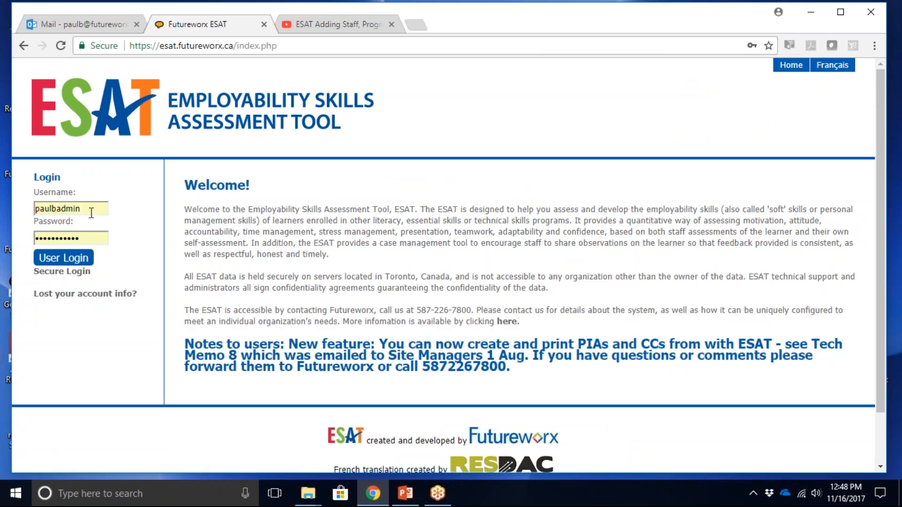
left_click(91, 210)
key("BackSpace")
key("BackSpace")
key("BackSpace")
key("BackSpace")
key("BackSpace")
key("BackSpace")
key("BackSpace")
key("BackSpace")
key("BackSpace")
key("BackSpace")
type("demositemanager")
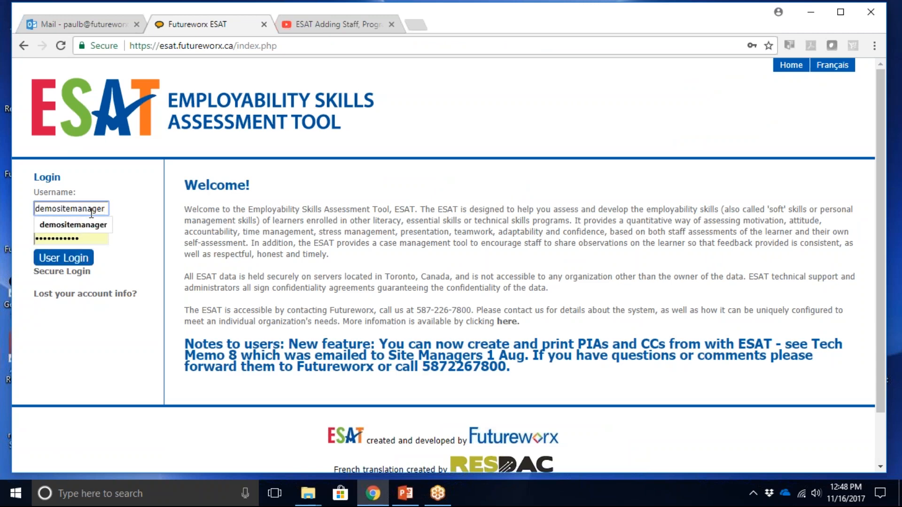
Replace the prefilled password with the site manager's account password and log in.
left_click(89, 239)
key("BackSpace")
key("BackSpace")
key("BackSpace")
key("BackSpace")
key("BackSpace")
key("BackSpace")
key("BackSpace")
key("BackSpace")
key("BackSpace")
key("BackSpace")
key("BackSpace")
type("•••••••")
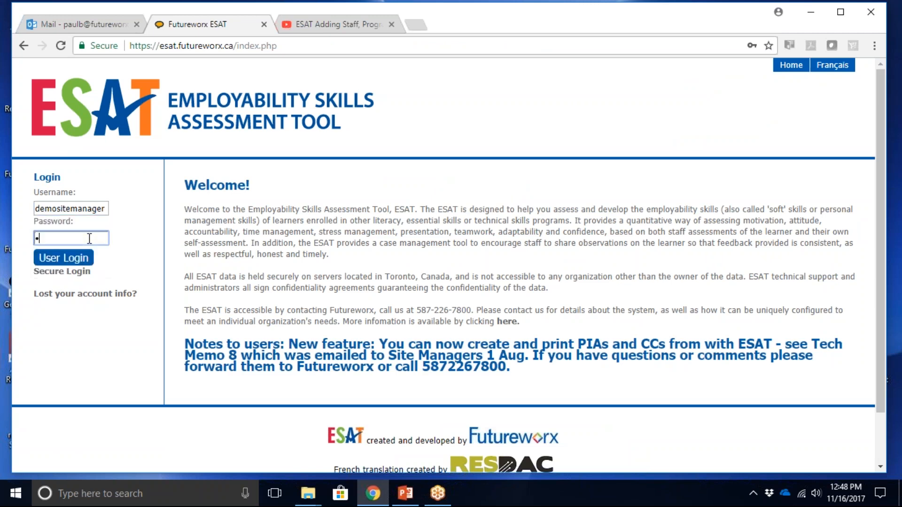
type("•")
key("Return")
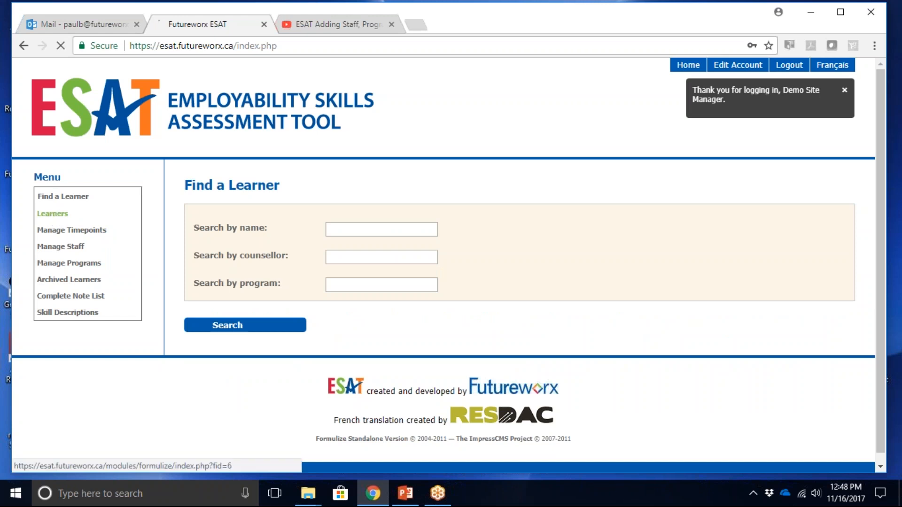
Look up the first learner's login details in their record from the learner list, and log out of the site manager account.
left_click(52, 214)
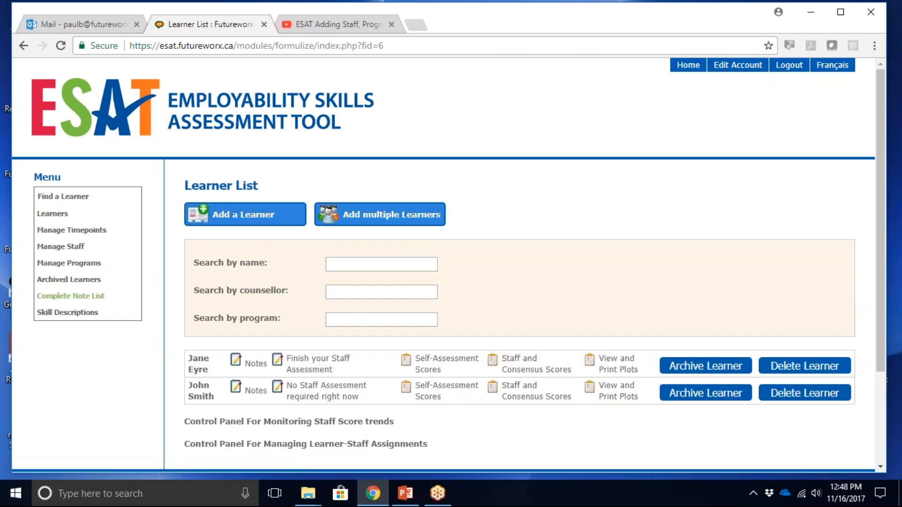
left_click(199, 370)
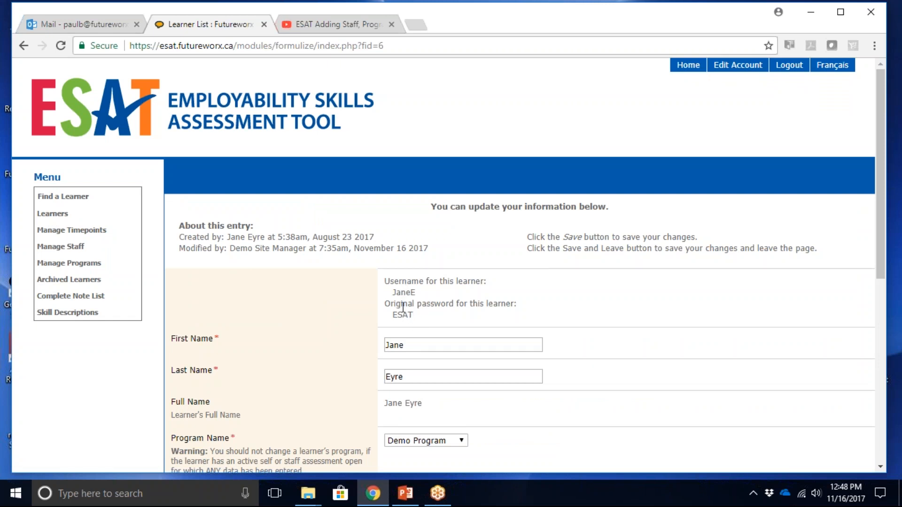
left_click(788, 67)
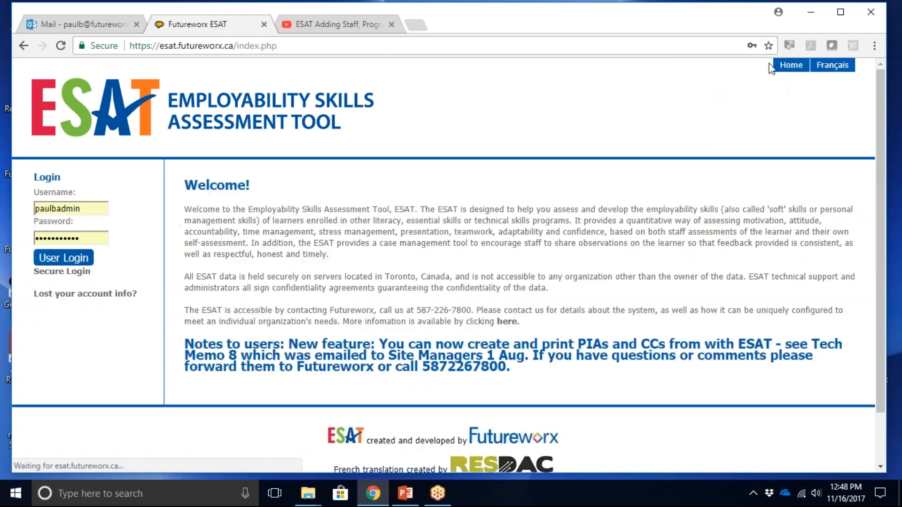
Replace the prefilled login username with the first learner's username.
left_click(88, 210)
key("BackSpace")
key("BackSpace")
key("BackSpace")
key("BackSpace")
key("BackSpace")
key("BackSpace")
key("BackSpace")
key("BackSpace")
key("BackSpace")
key("BackSpace")
type("Jane")
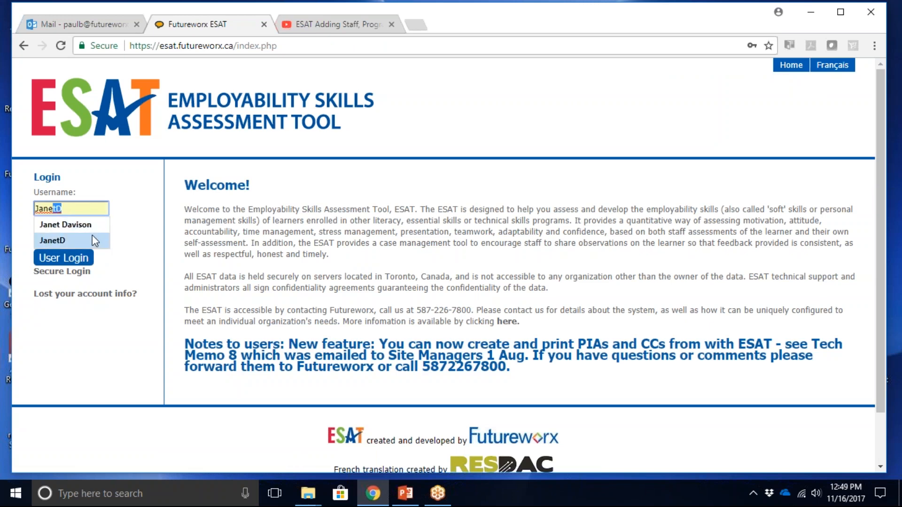
key("BackSpace")
key("BackSpace")
key("BackSpace")
type("ane")
type("E")
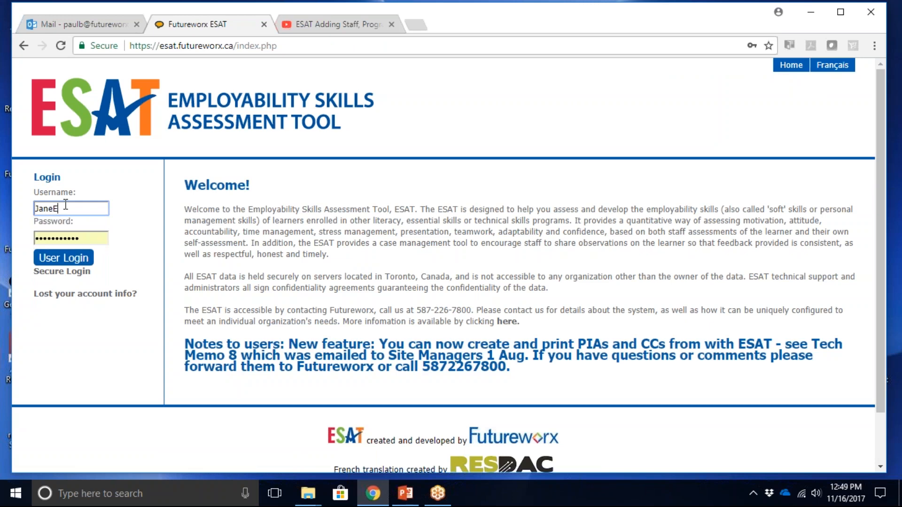
Replace the prefilled password with the learner's account password and log in as the learner.
left_click(100, 238)
key("BackSpace")
key("BackSpace")
key("BackSpace")
key("BackSpace")
key("BackSpace")
key("BackSpace")
key("BackSpace")
key("BackSpace")
key("BackSpace")
key("BackSpace")
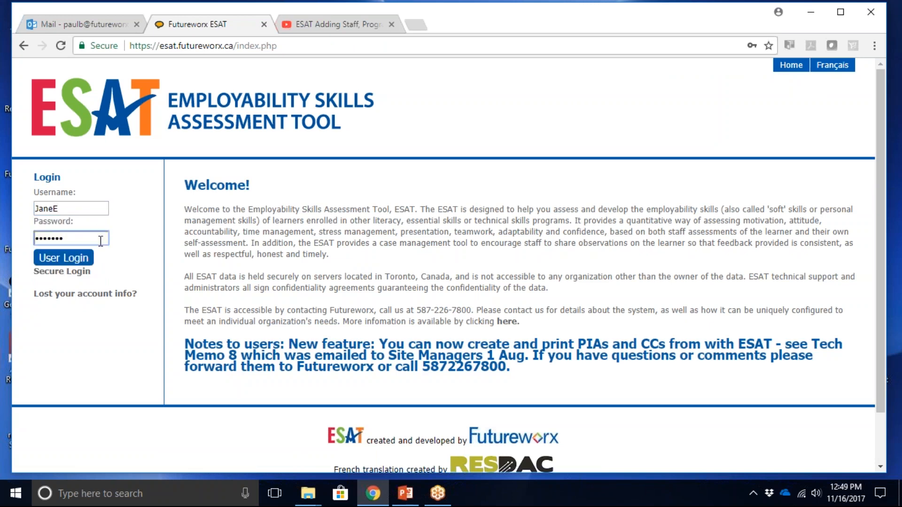
type("••••")
left_click(78, 267)
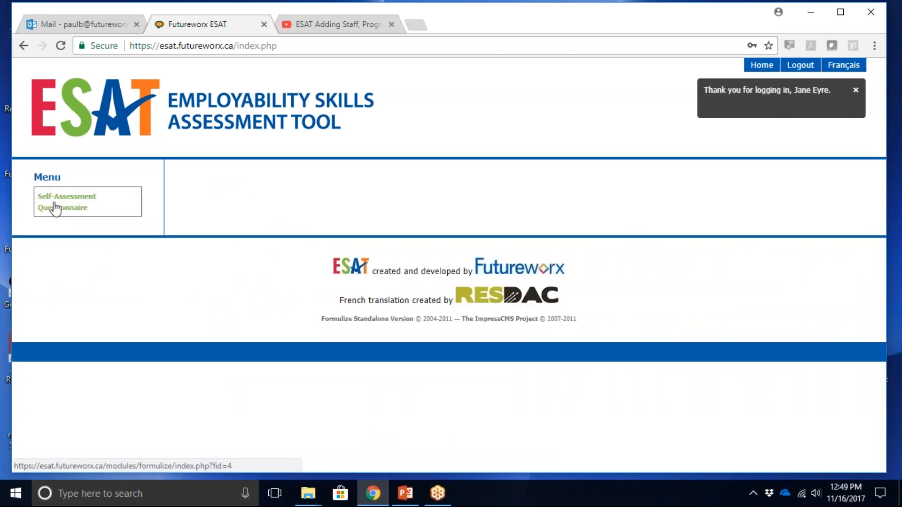
Start the Self-Assessment Questionnaire and answer "I set high goals for myself" Usually at work and Sometimes not at work, saving the answers.
left_click(55, 208)
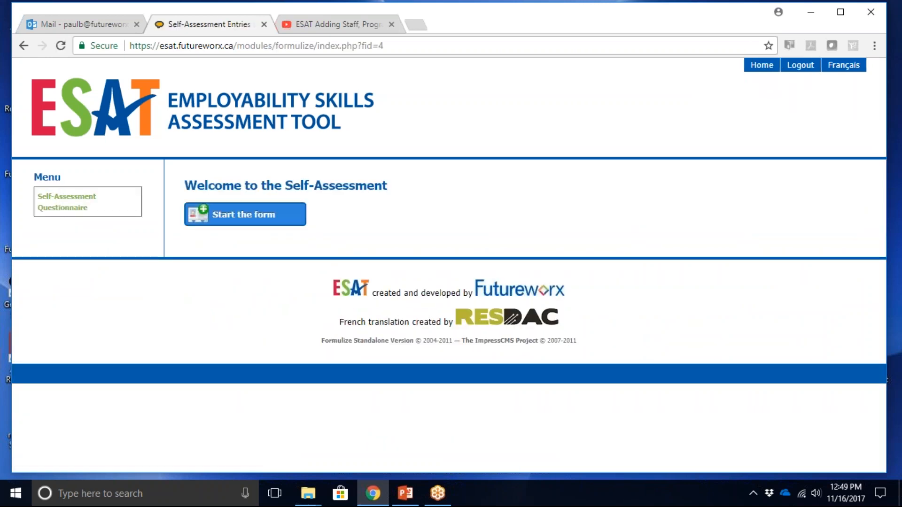
left_click(224, 217)
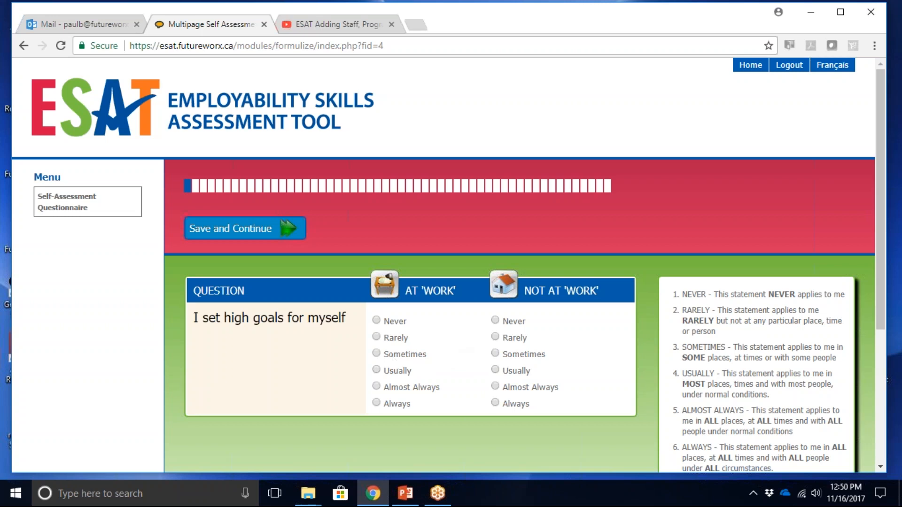
left_click(376, 370)
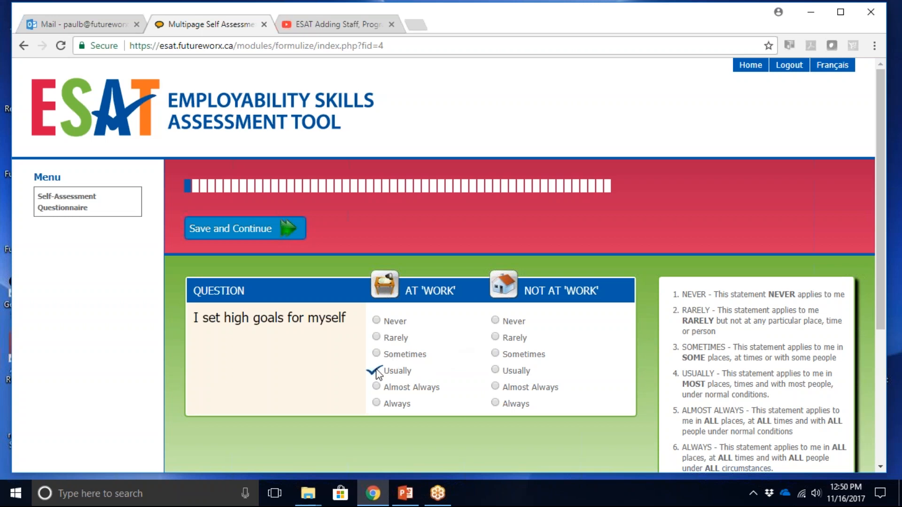
left_click(495, 354)
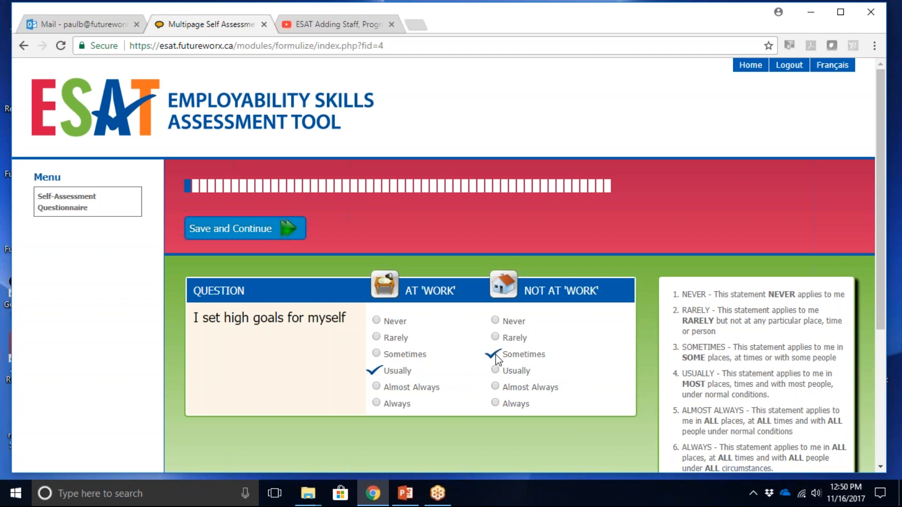
left_click(251, 232)
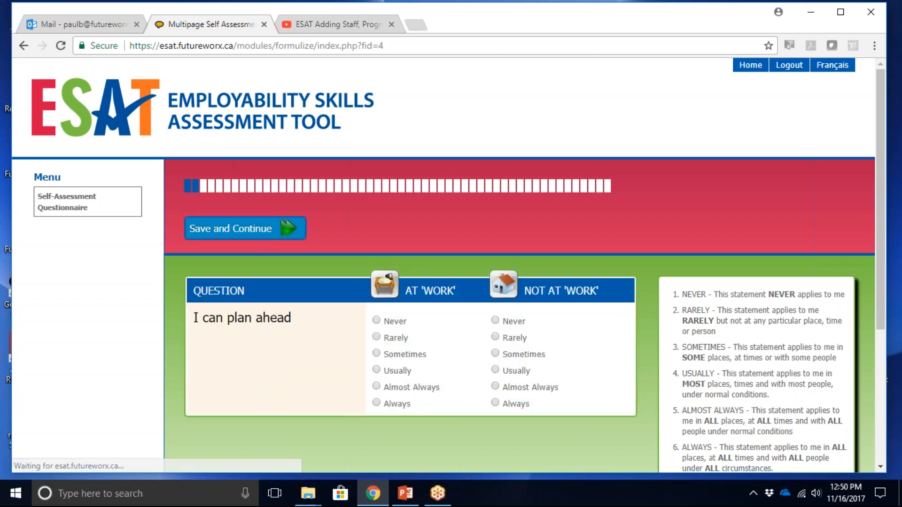
Answer "I can plan ahead" Usually at work and Sometimes elsewhere, and "I am brave" Almost Always at work and Usually elsewhere, saving both.
left_click(376, 371)
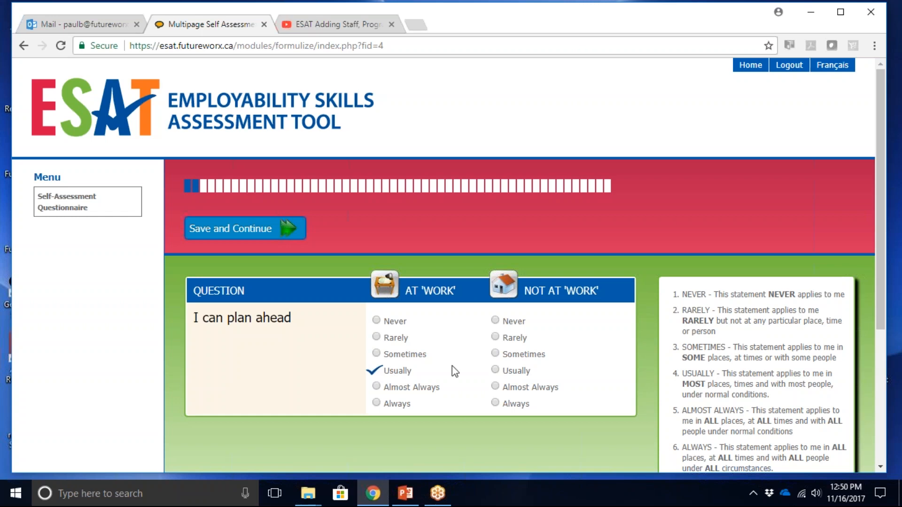
left_click(495, 354)
left_click(265, 237)
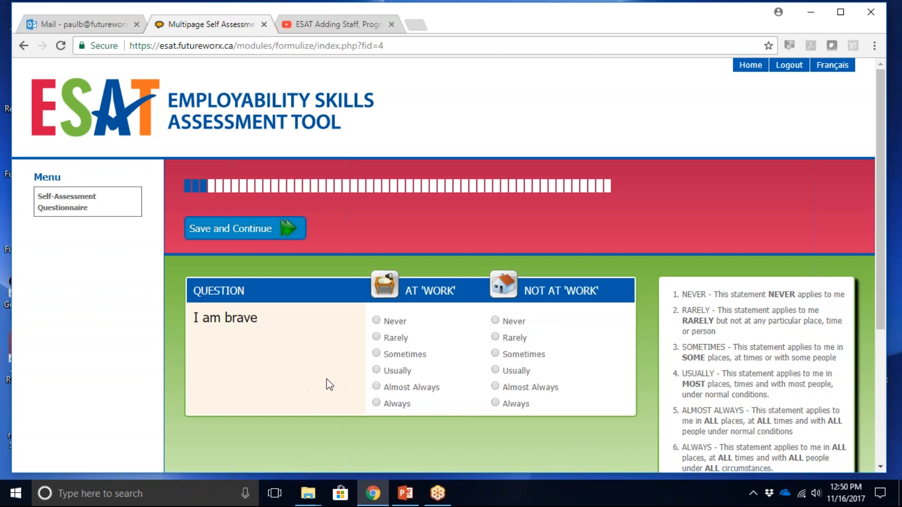
left_click(376, 388)
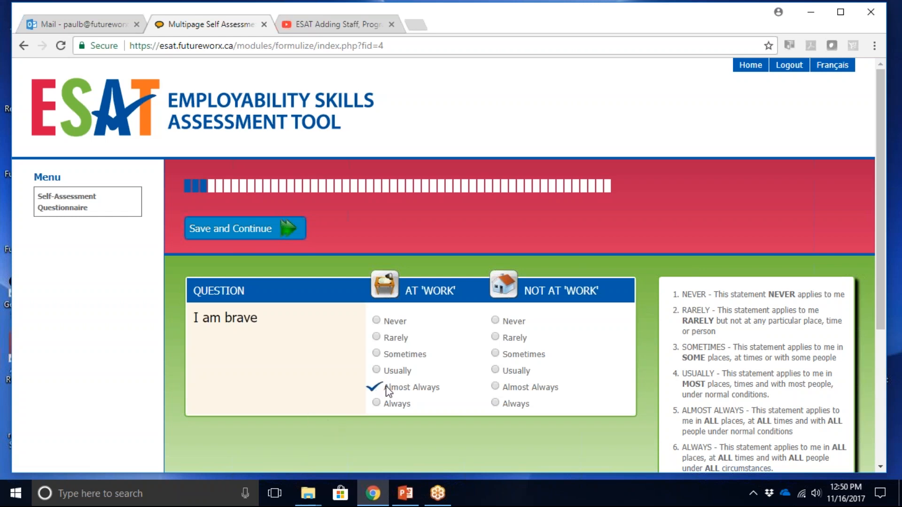
left_click(500, 372)
left_click(244, 234)
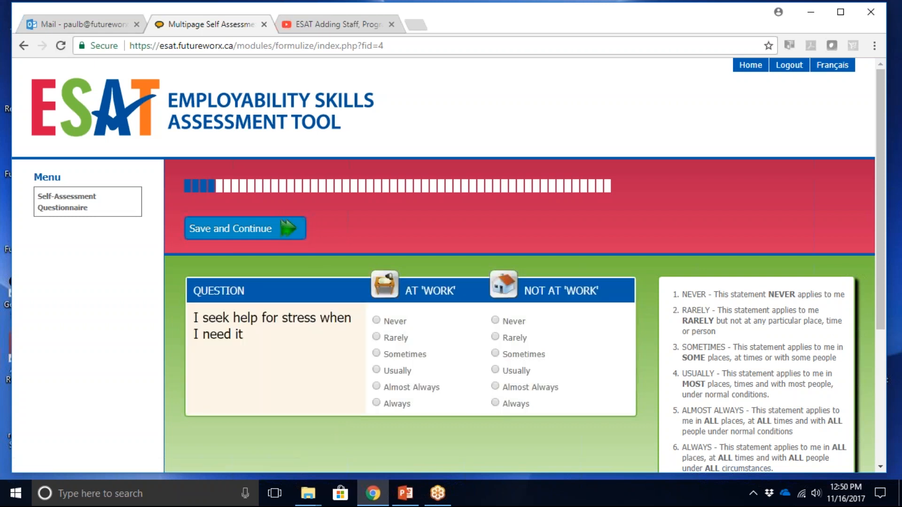
Answer "I seek help for stress when I need it" Sometimes at work and Usually not at work, saving the answers.
left_click(377, 353)
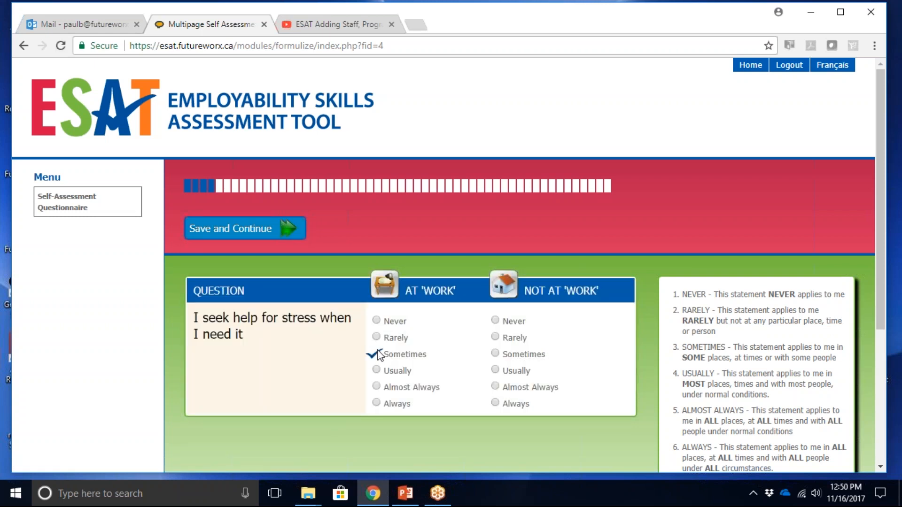
left_click(495, 369)
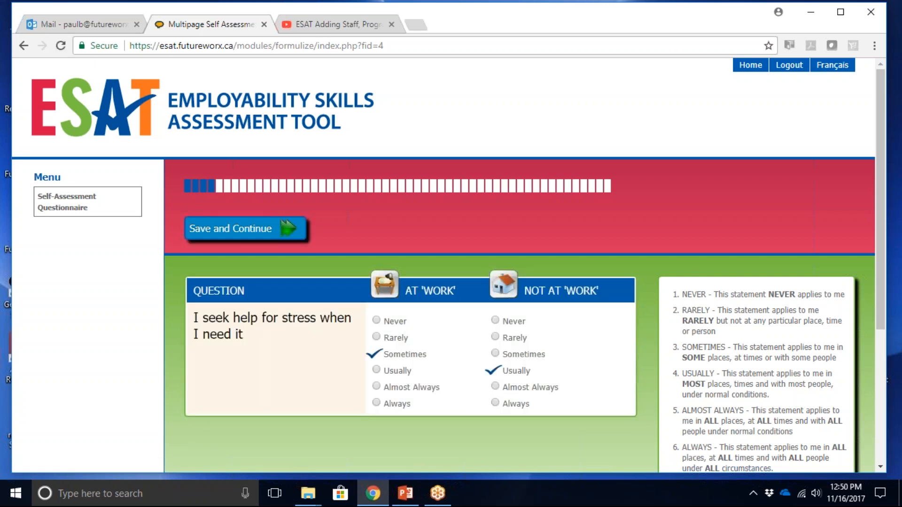
left_click(249, 233)
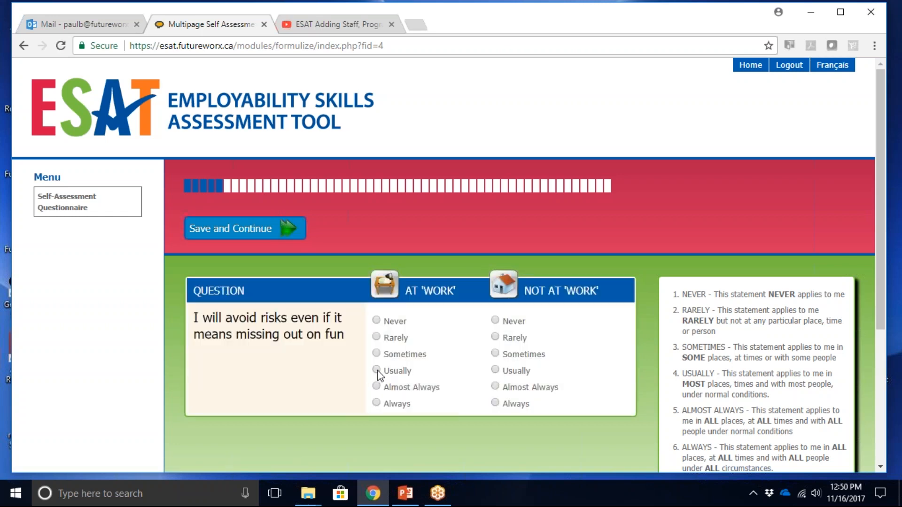
Mark the question about avoiding risks Usually at work and Almost Always not at work, and log out without saving it.
left_click(497, 390)
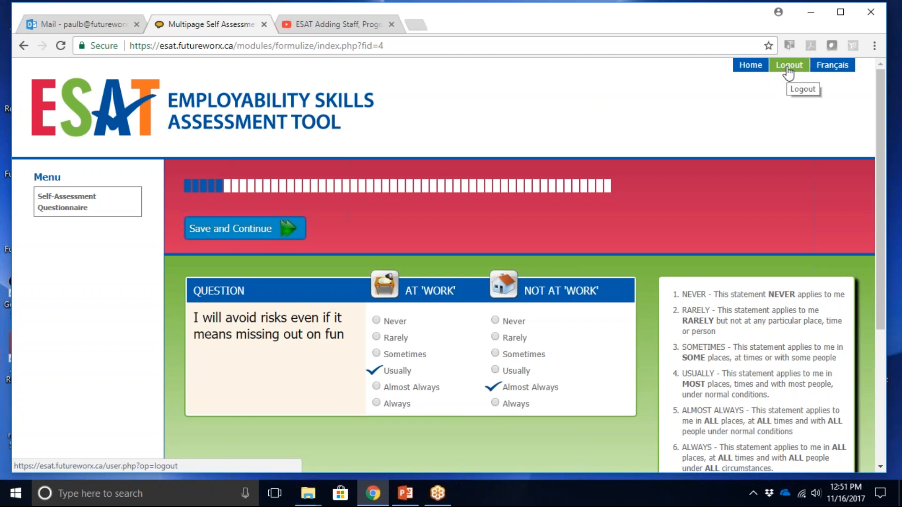
left_click(788, 68)
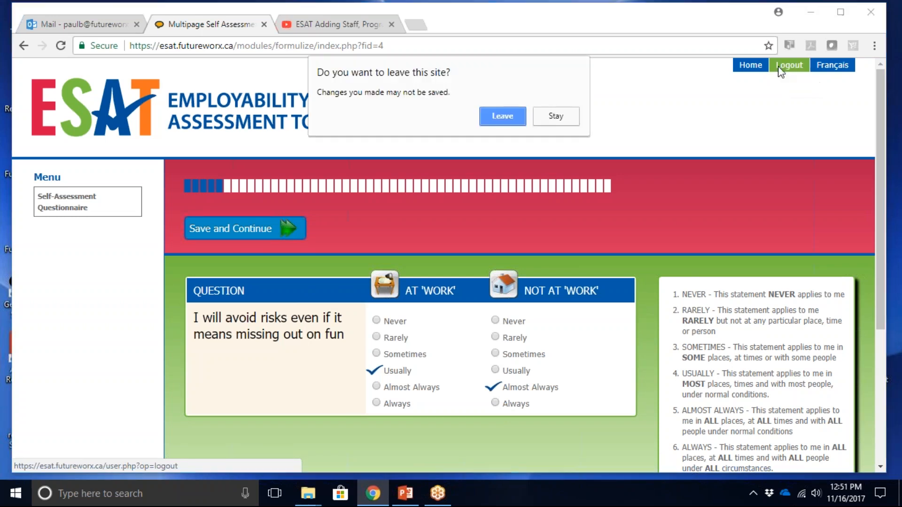
left_click(512, 116)
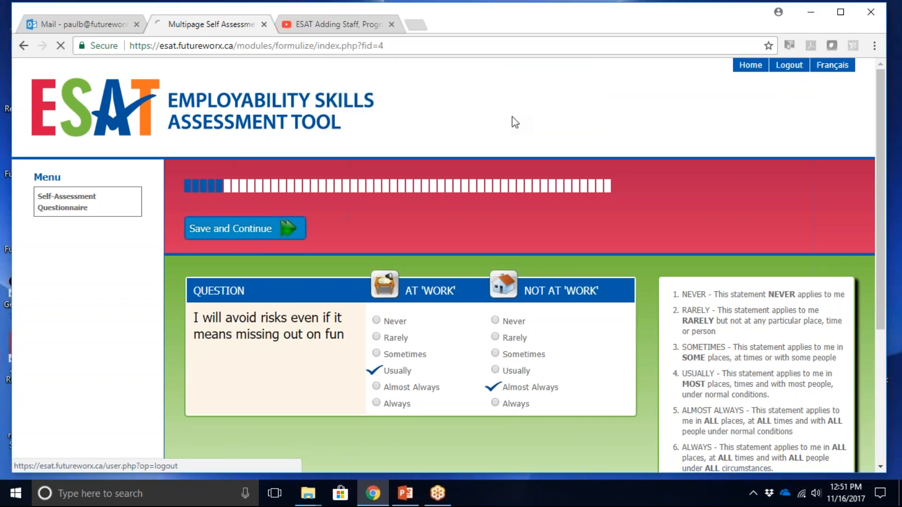